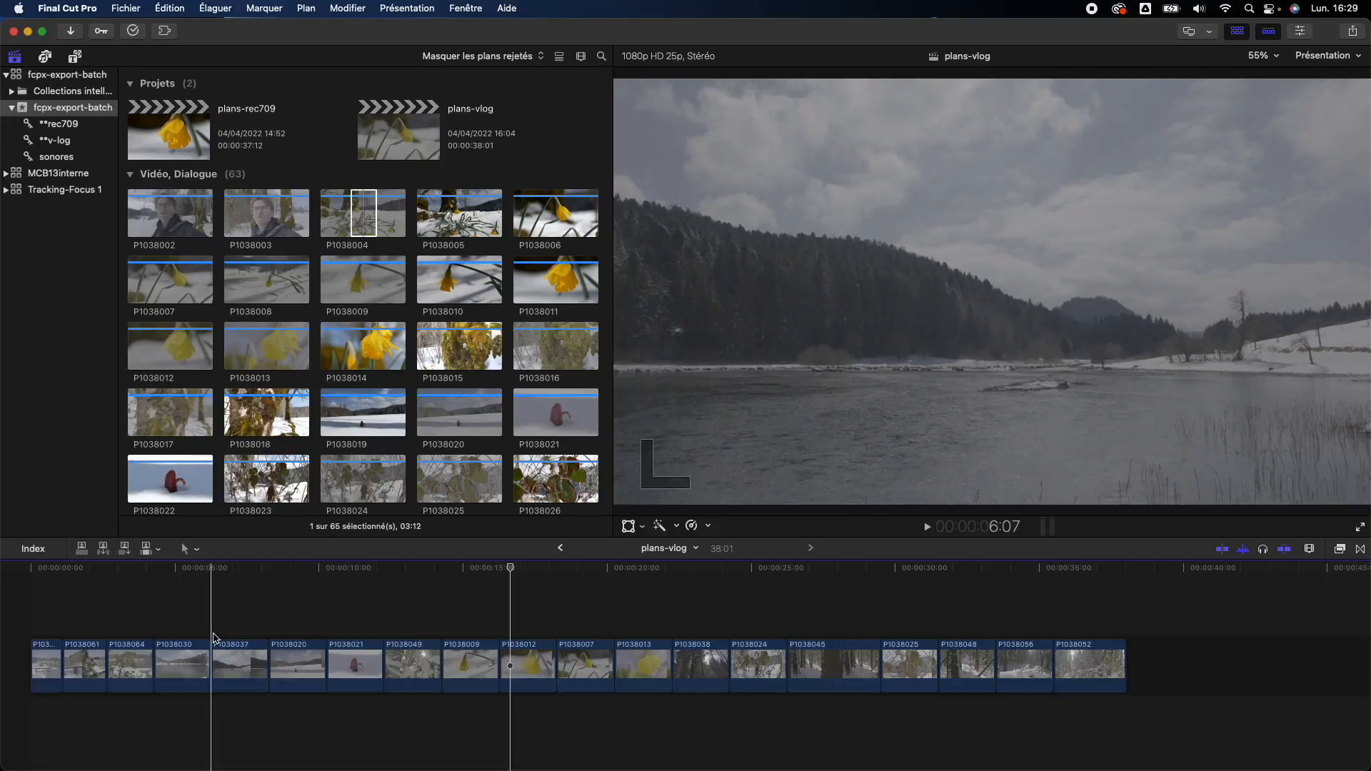
Step: Open the plans-rec709 project in the timeline
click(220, 220)
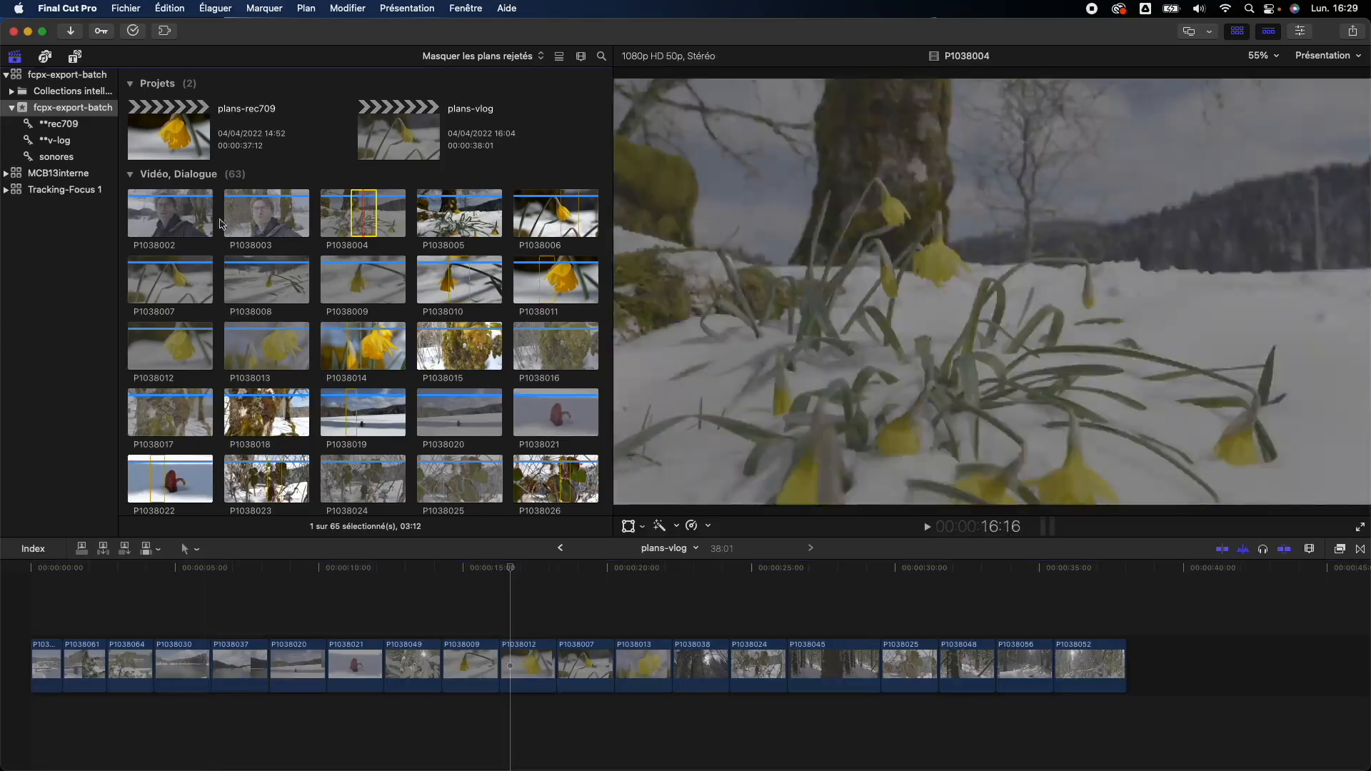
click(182, 133)
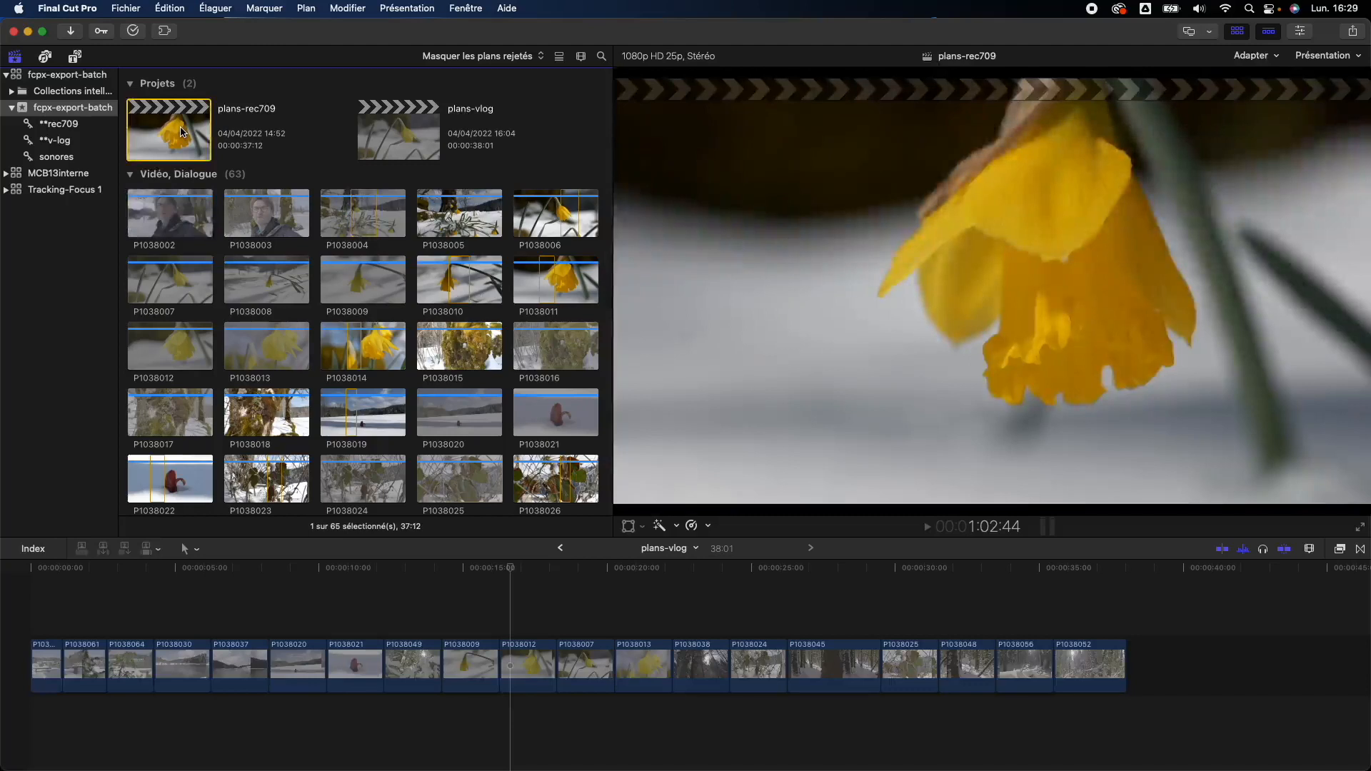
double_click(182, 132)
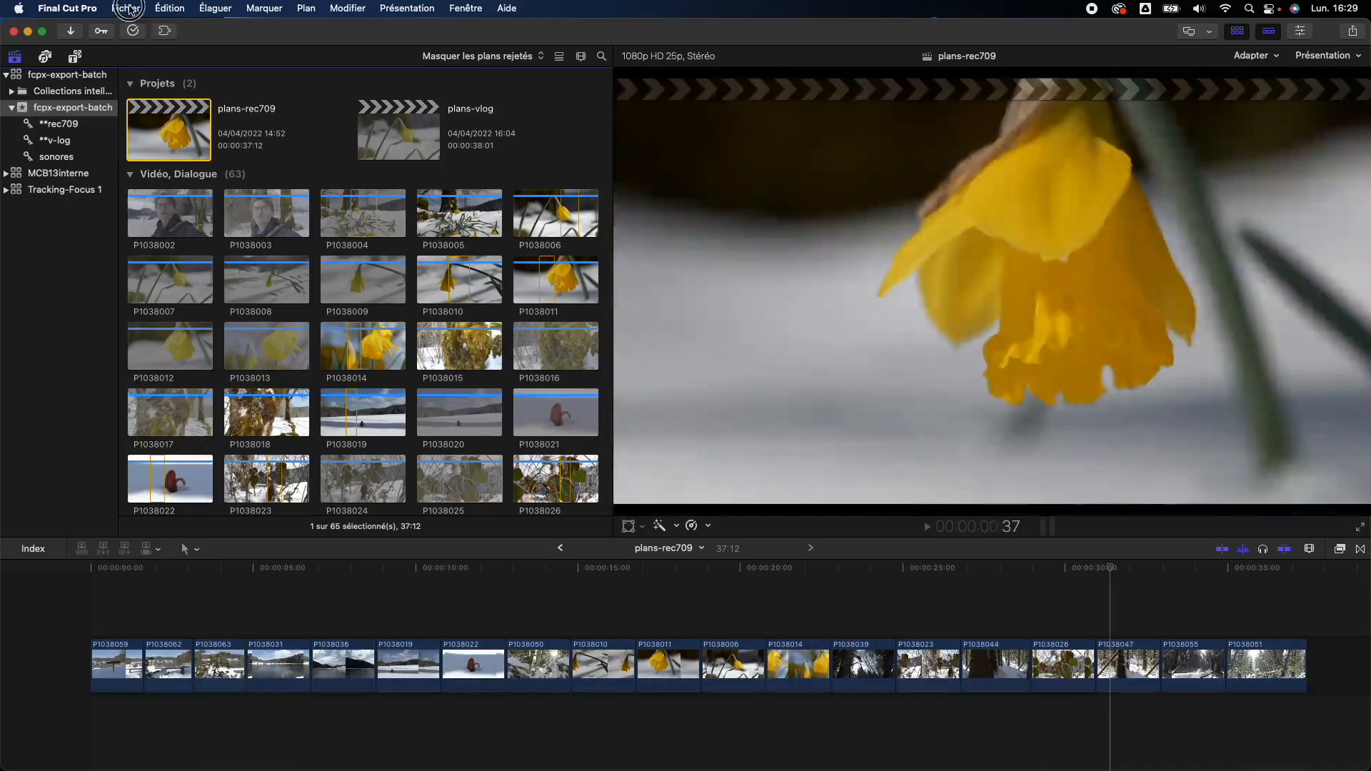
Step: Examine the sharing destinations available for exporting the plans-rec709 project
click(126, 8)
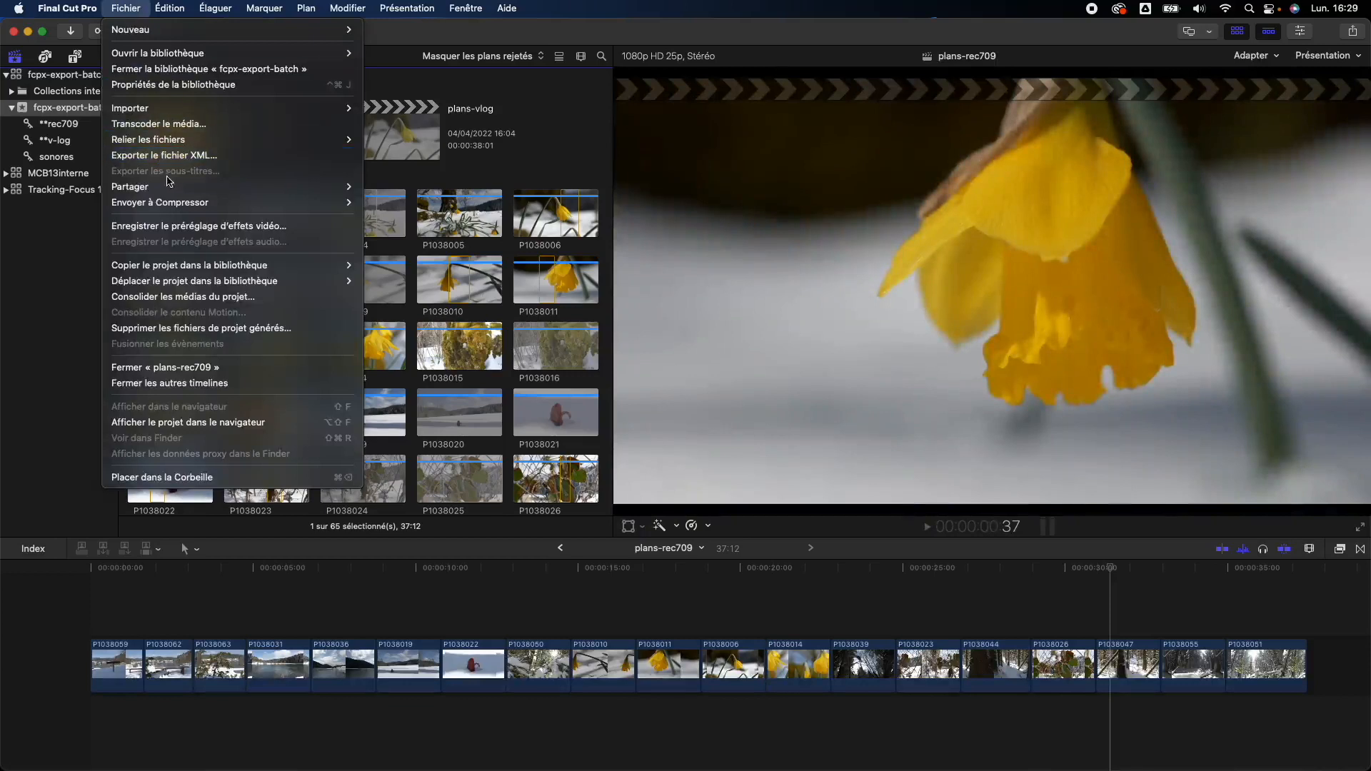
mouse_move(321, 187)
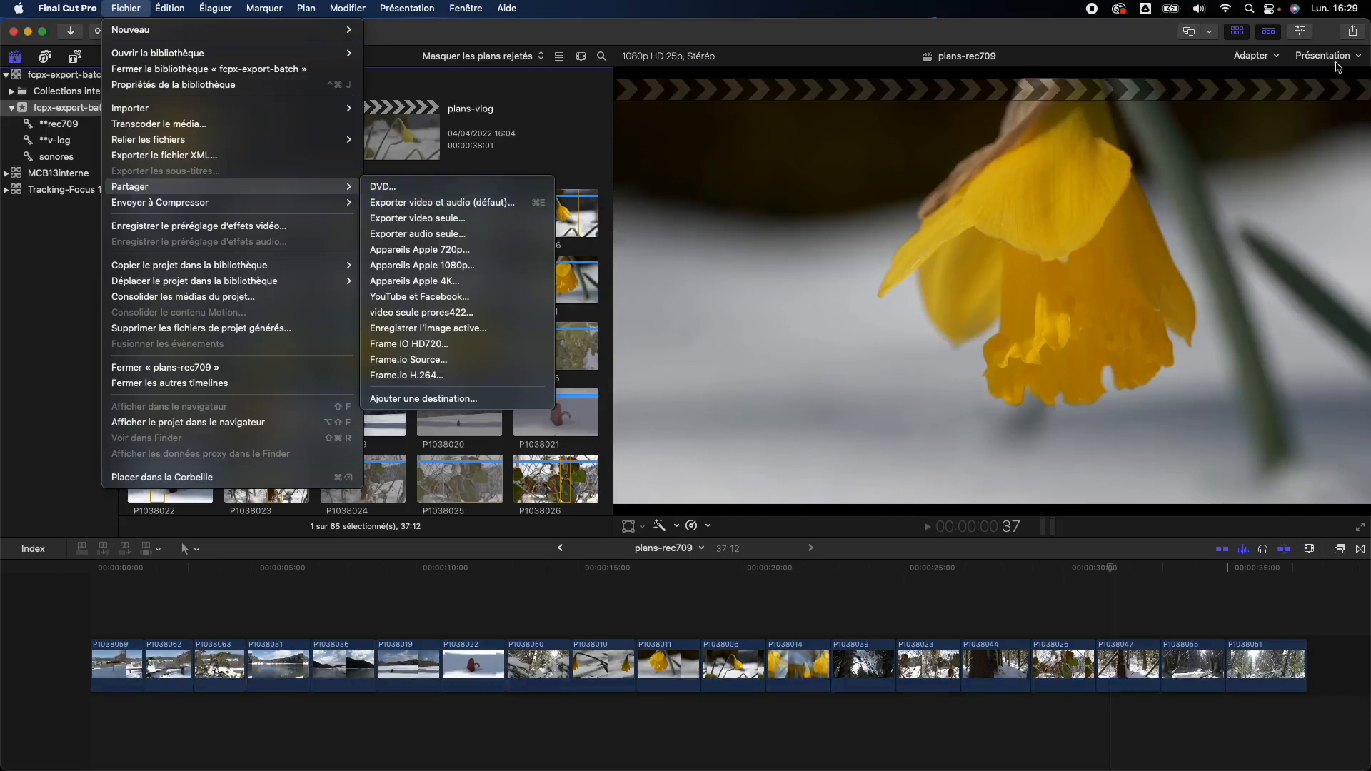
click(1360, 37)
click(1353, 32)
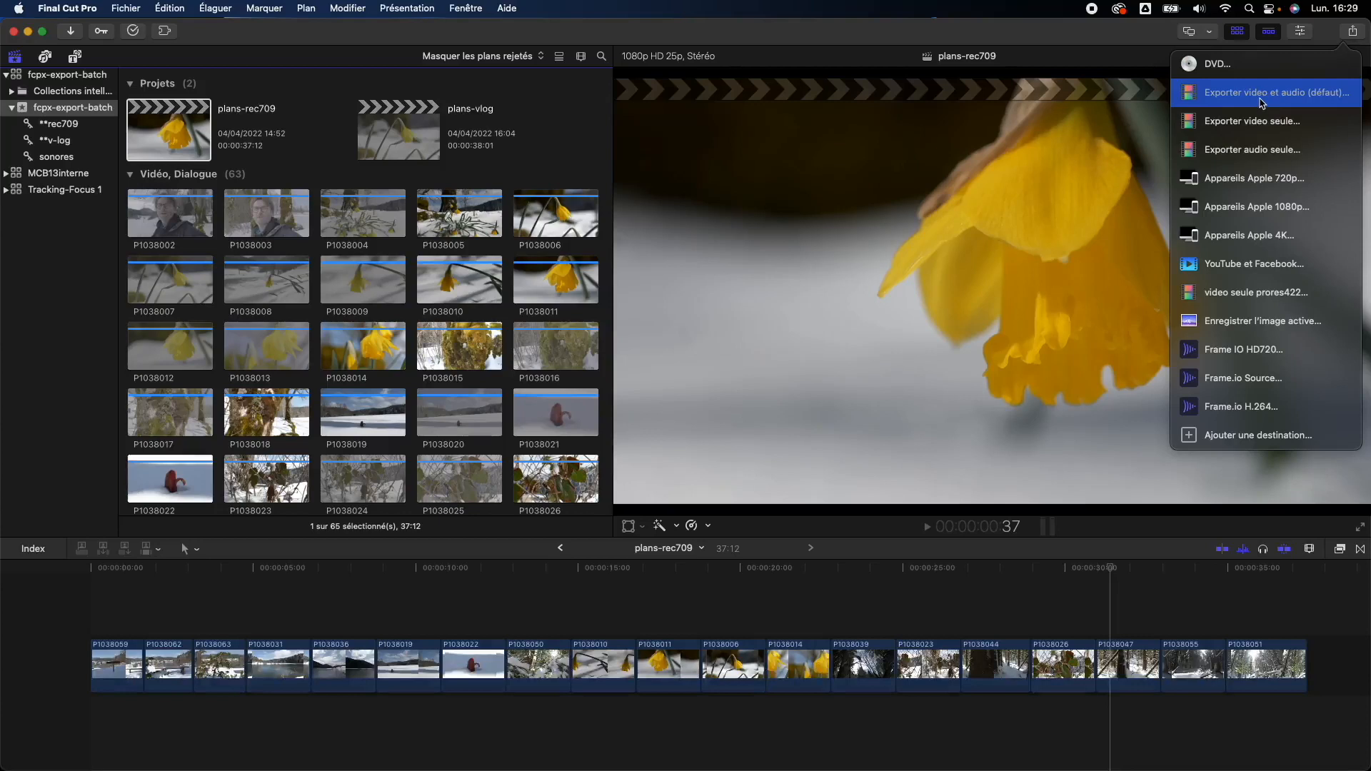
click(702, 603)
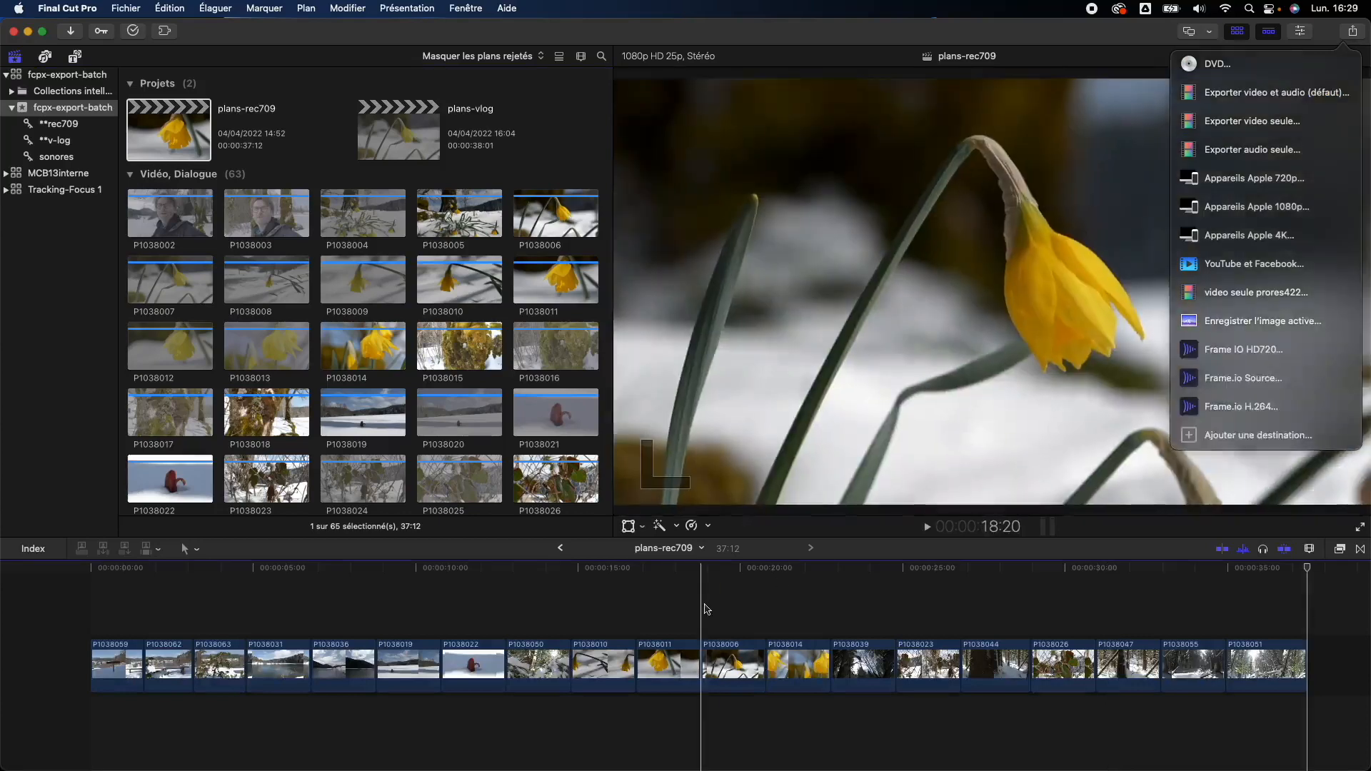
Step: Try the Apple ProRes 422 codec in the project's video and audio export settings, restore H.264 and cancel the export
key(super+e)
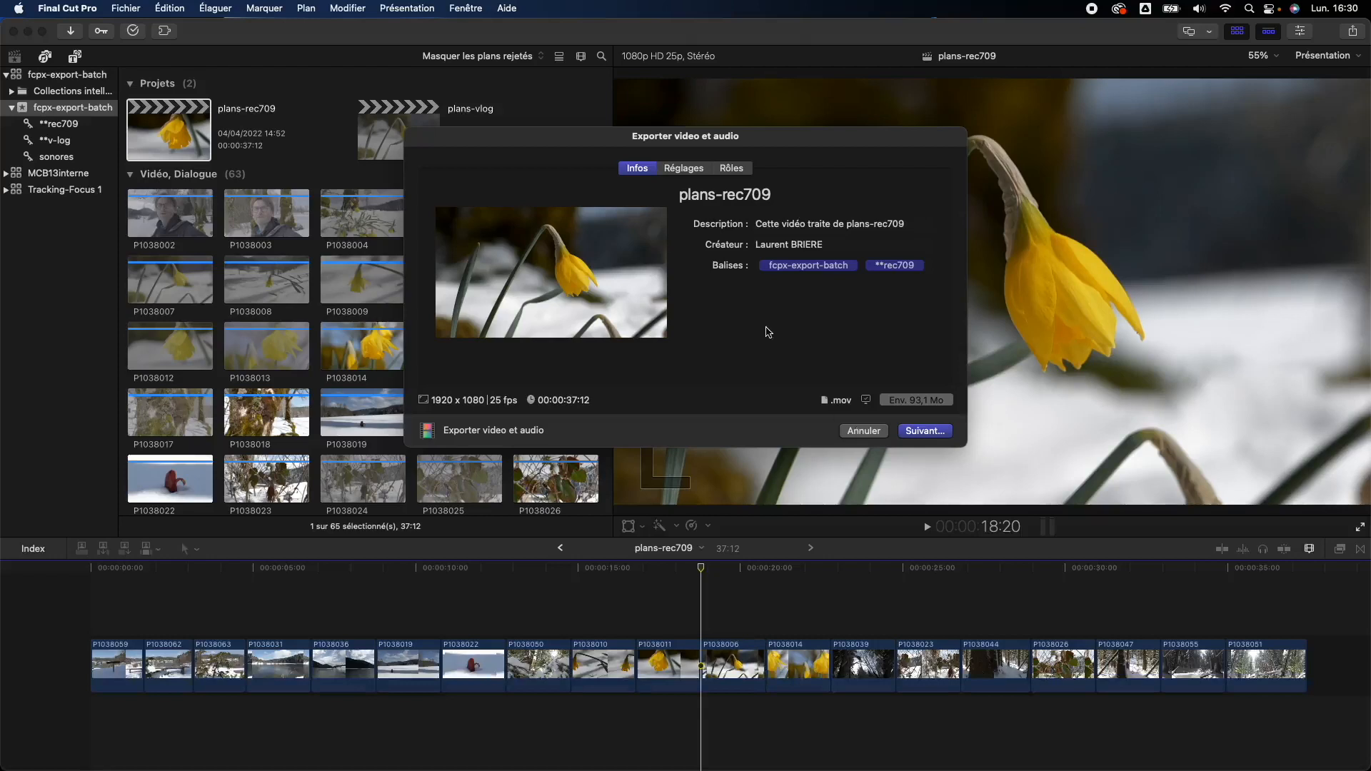
click(697, 173)
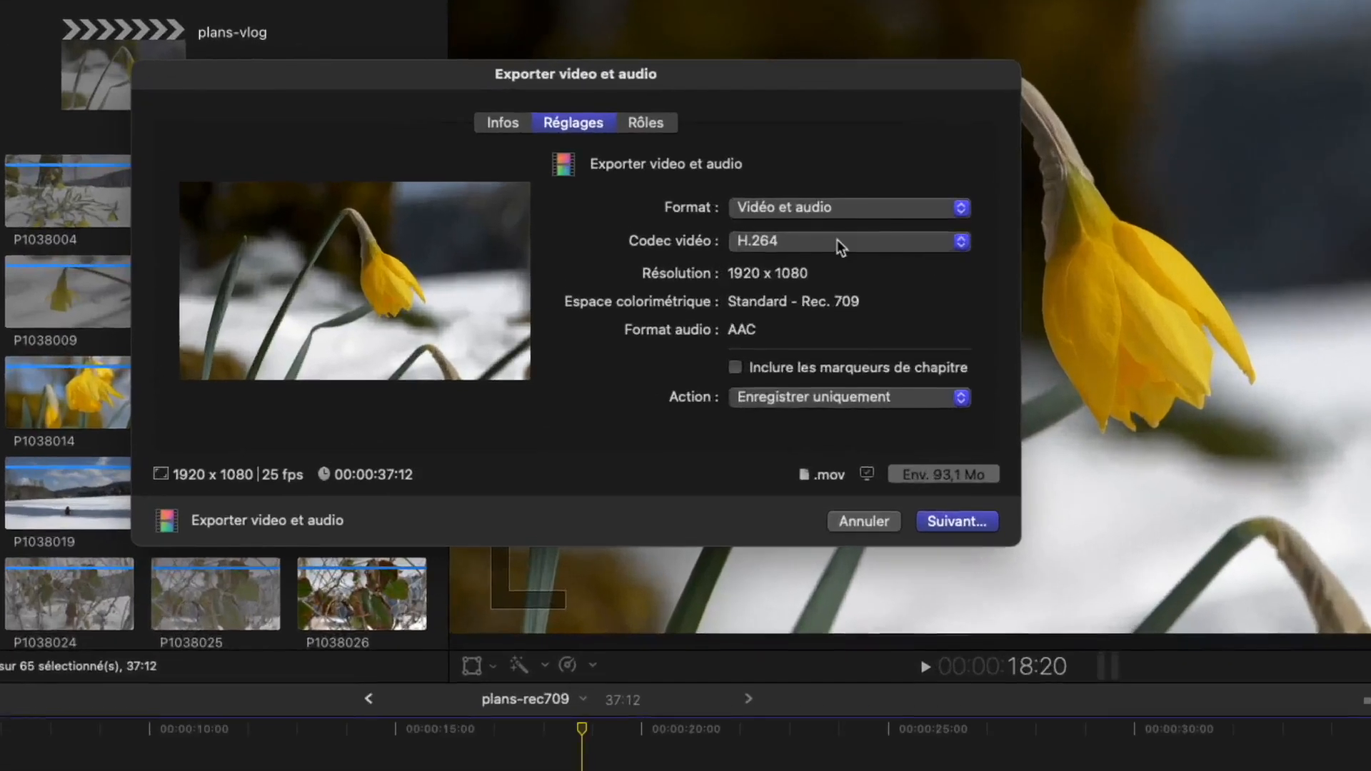
click(870, 247)
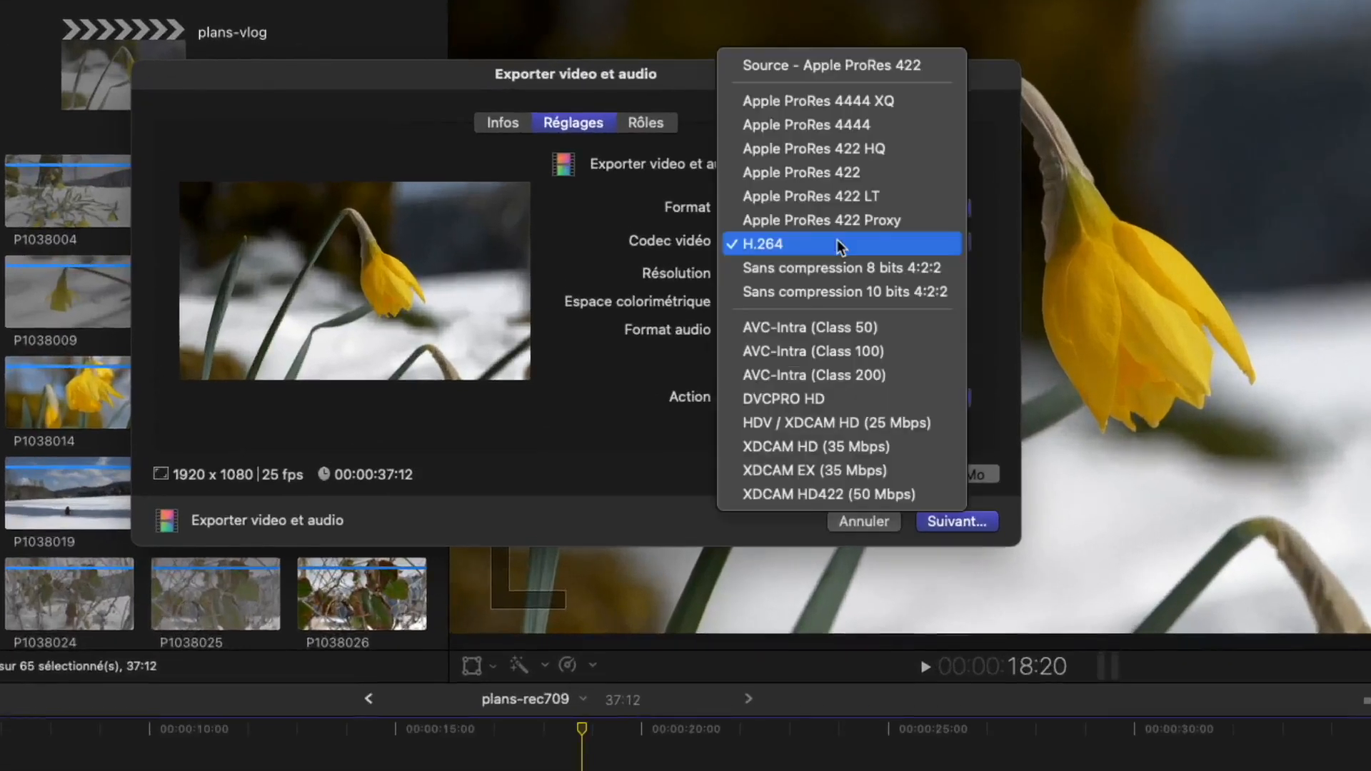
click(811, 175)
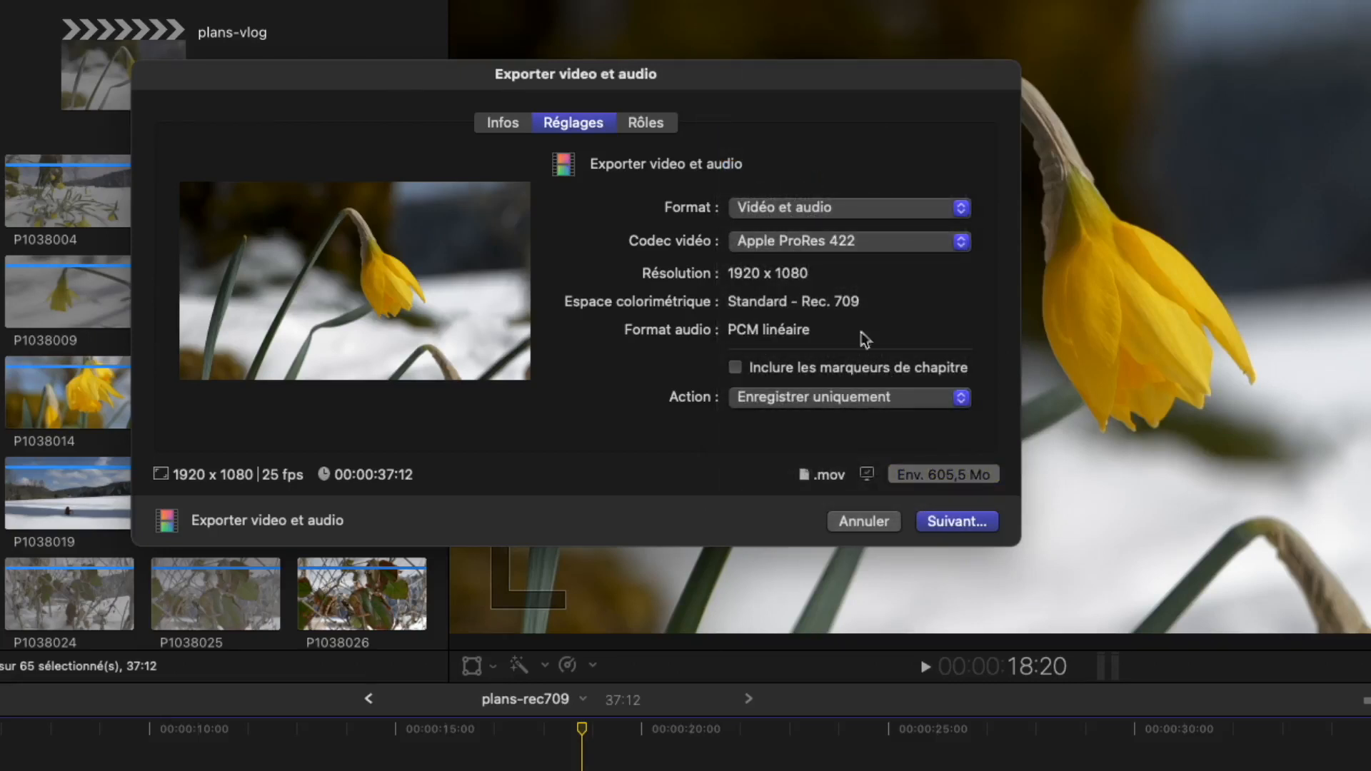
click(854, 250)
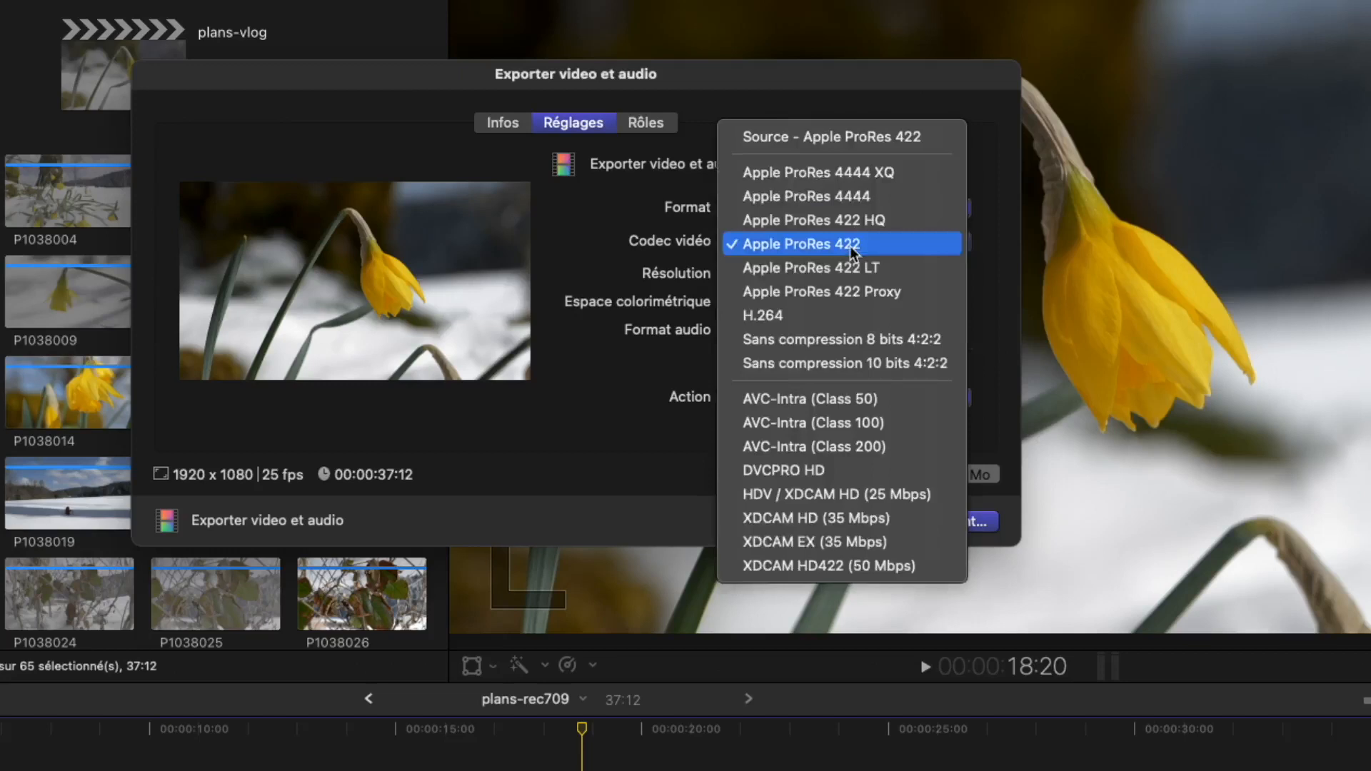
click(820, 315)
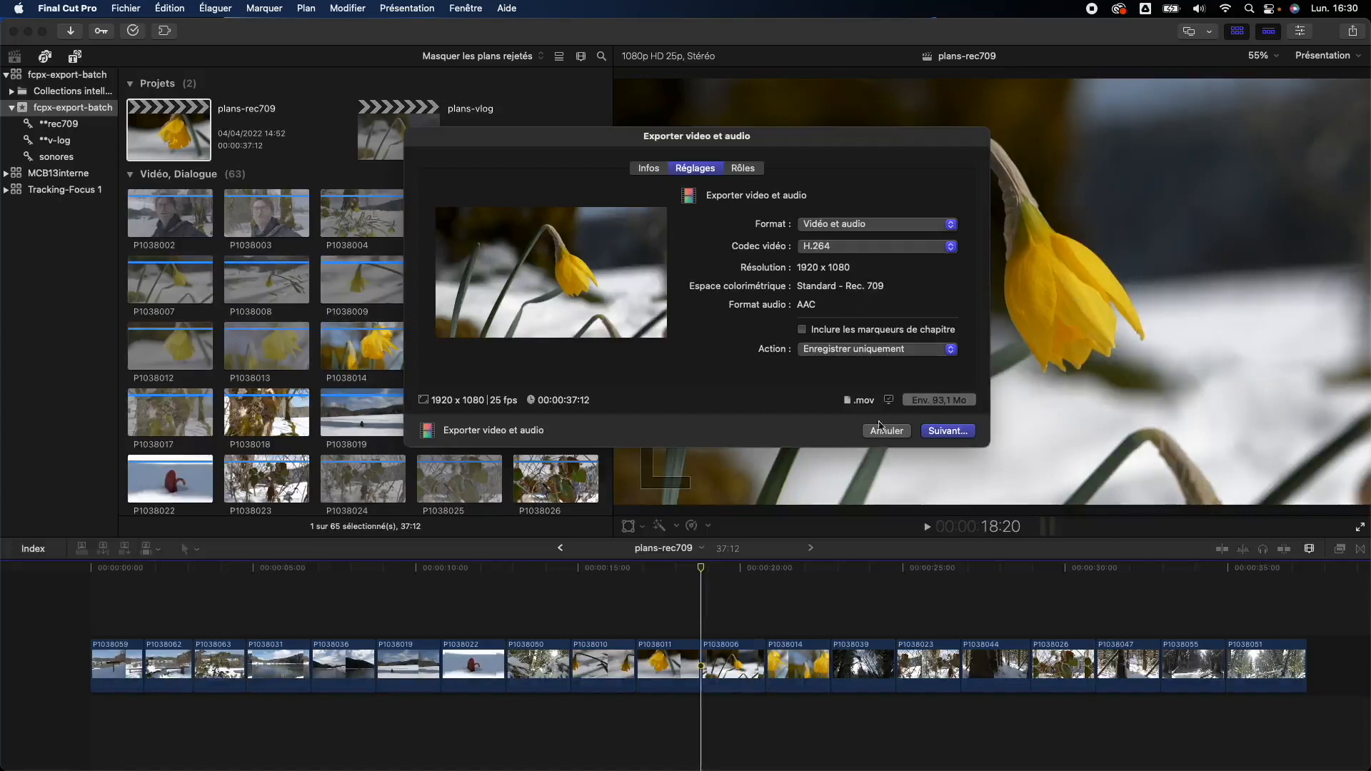
click(882, 434)
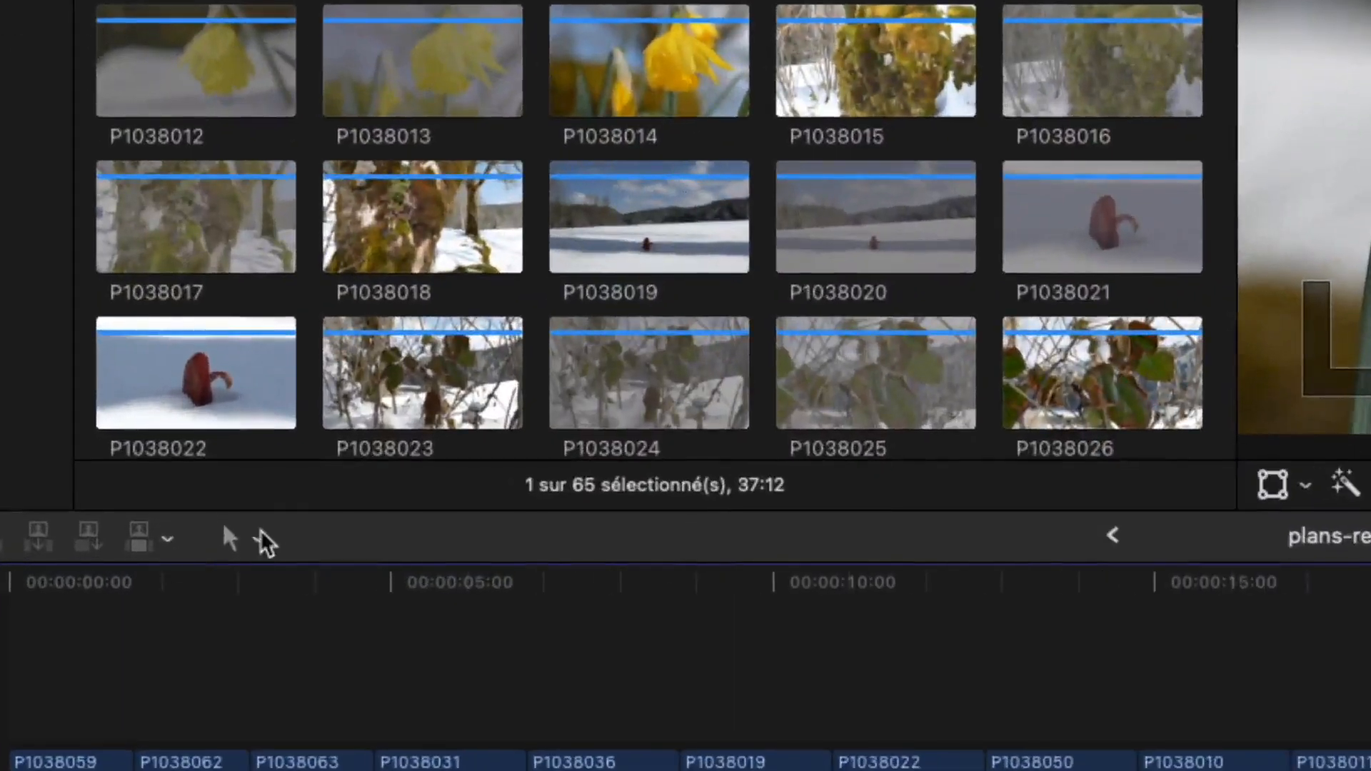
Step: Select clips P1038010 through P1038014 in the timeline with the Range Selection tool, and clear that range with the Selection tool
click(217, 546)
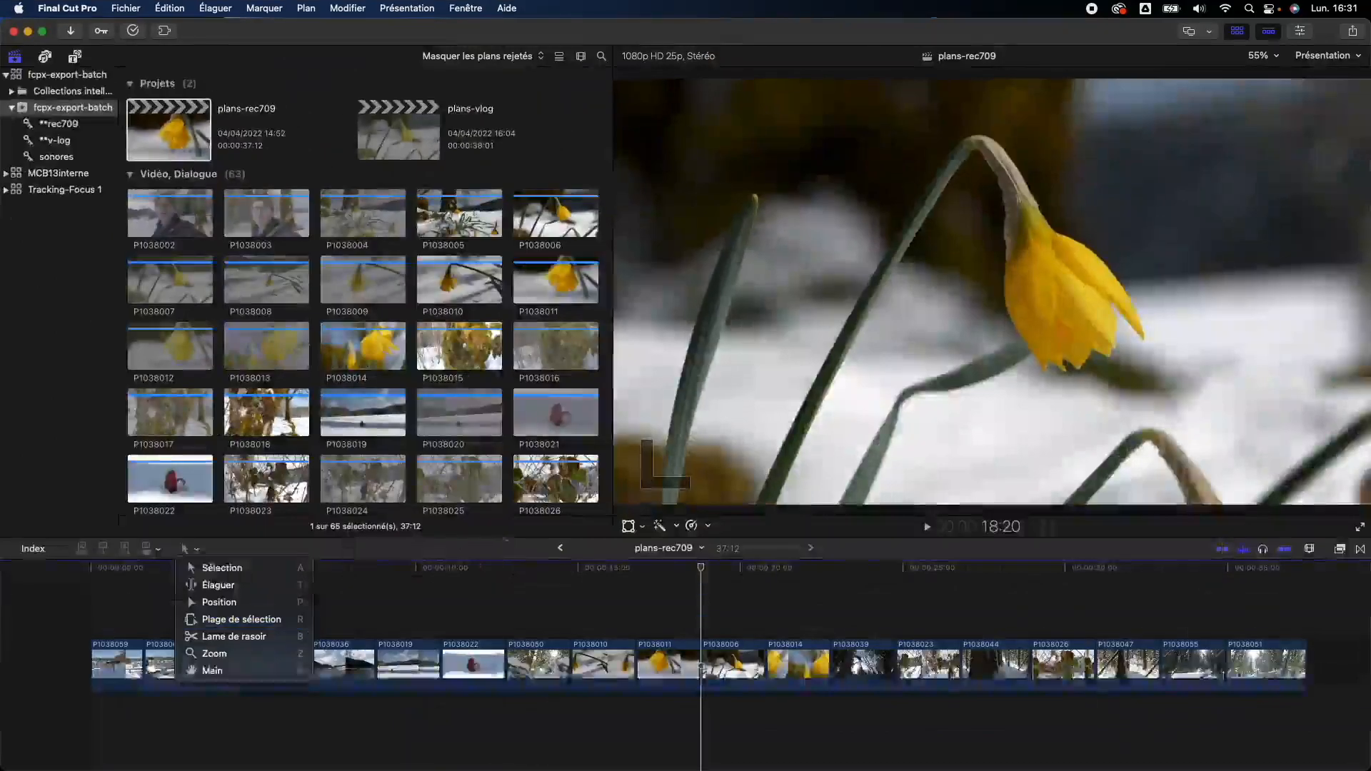
click(547, 547)
click(627, 600)
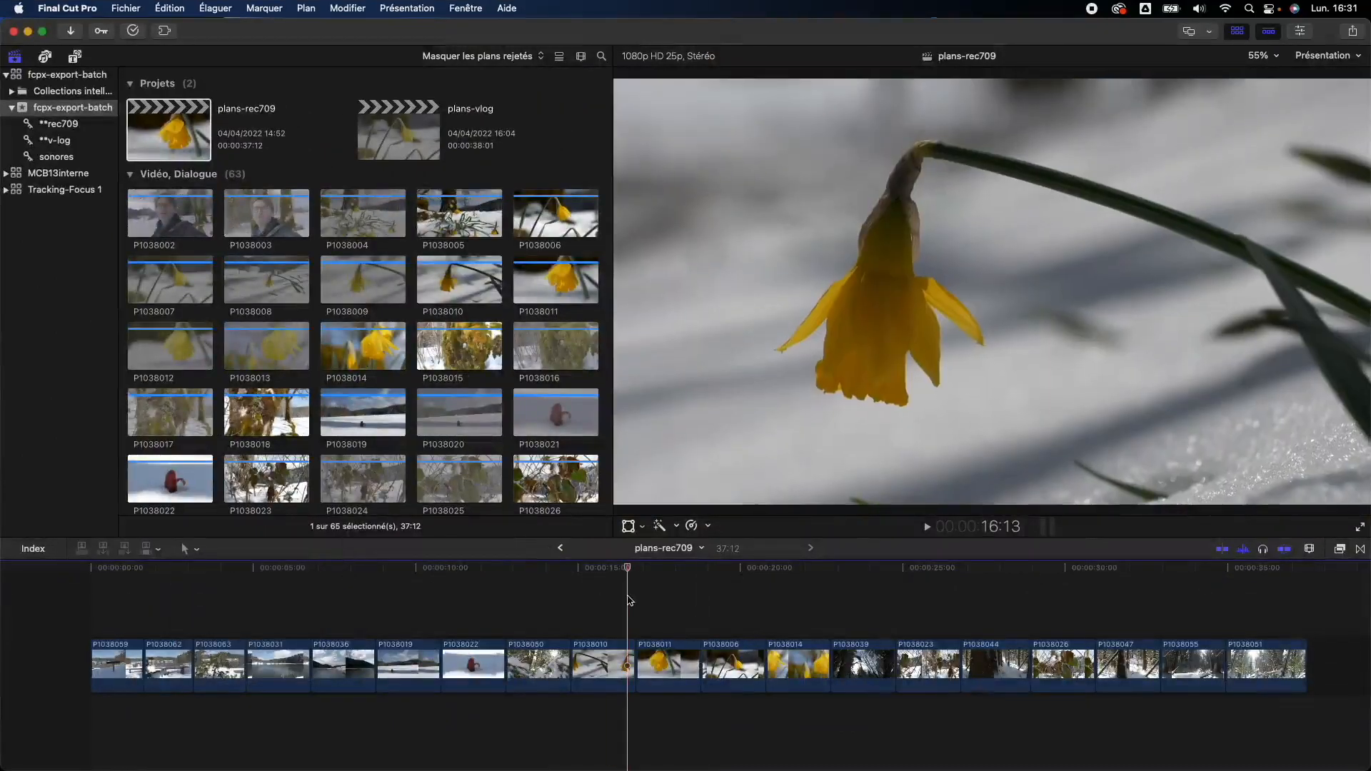
key(r)
click(575, 663)
drag(635, 664, 832, 647)
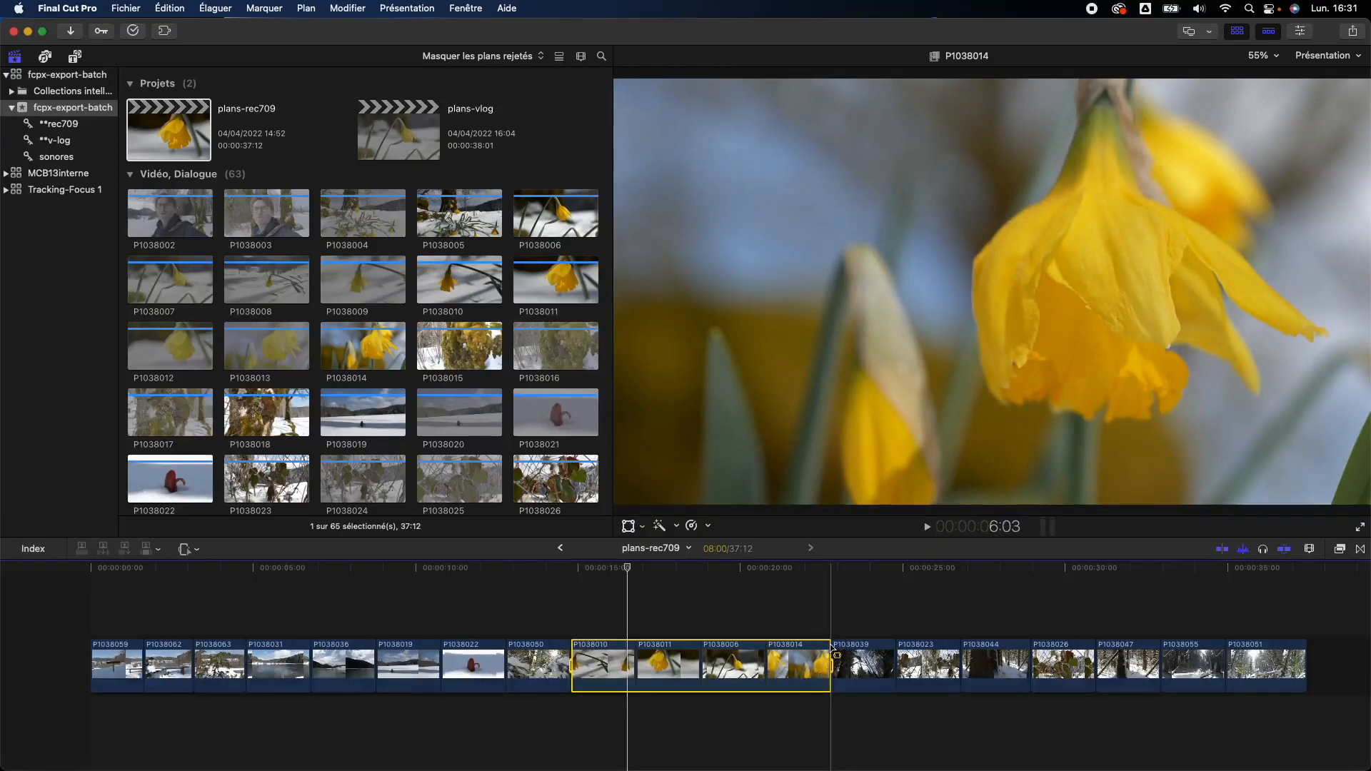
key(a)
click(563, 614)
Step: Mark a timeline range with in and out points, from the start of clip P1038010 at 14:20 to 22:20
click(575, 567)
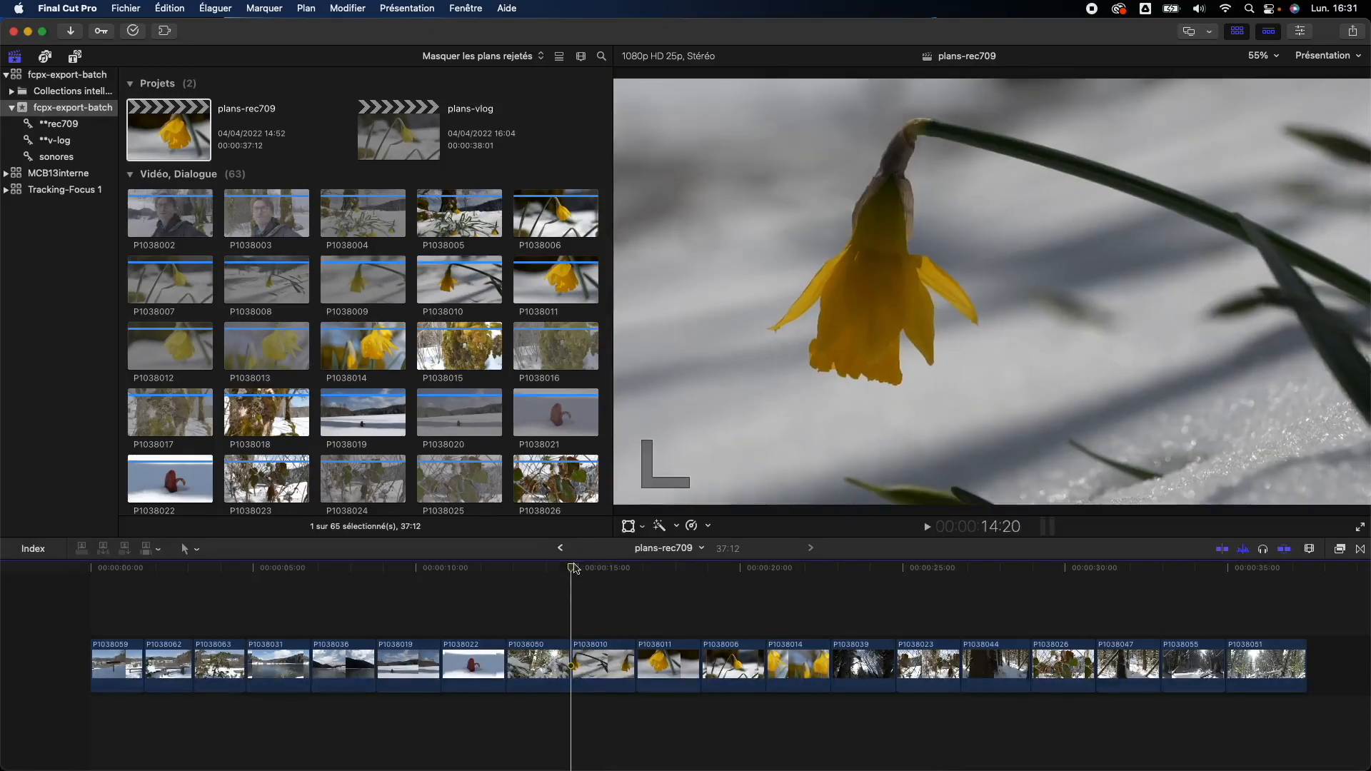
key(c)
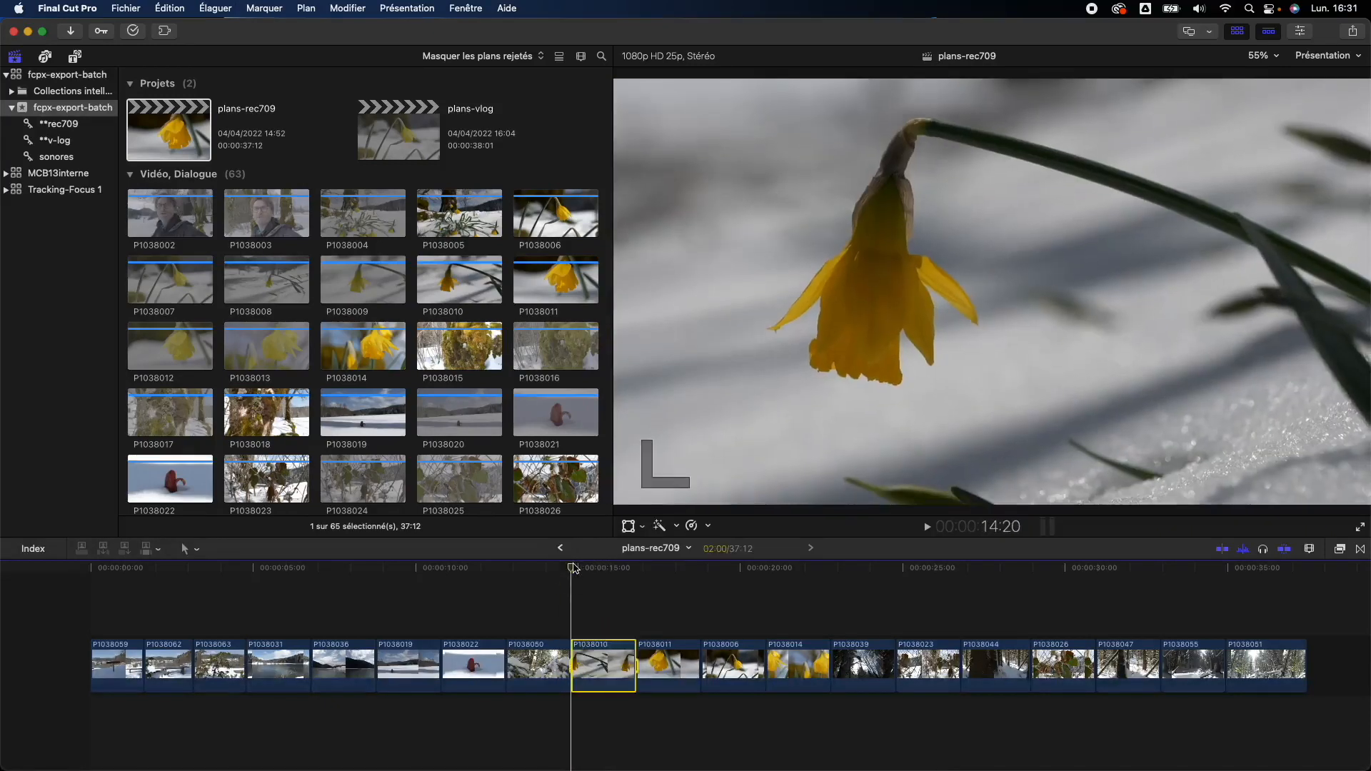
click(828, 568)
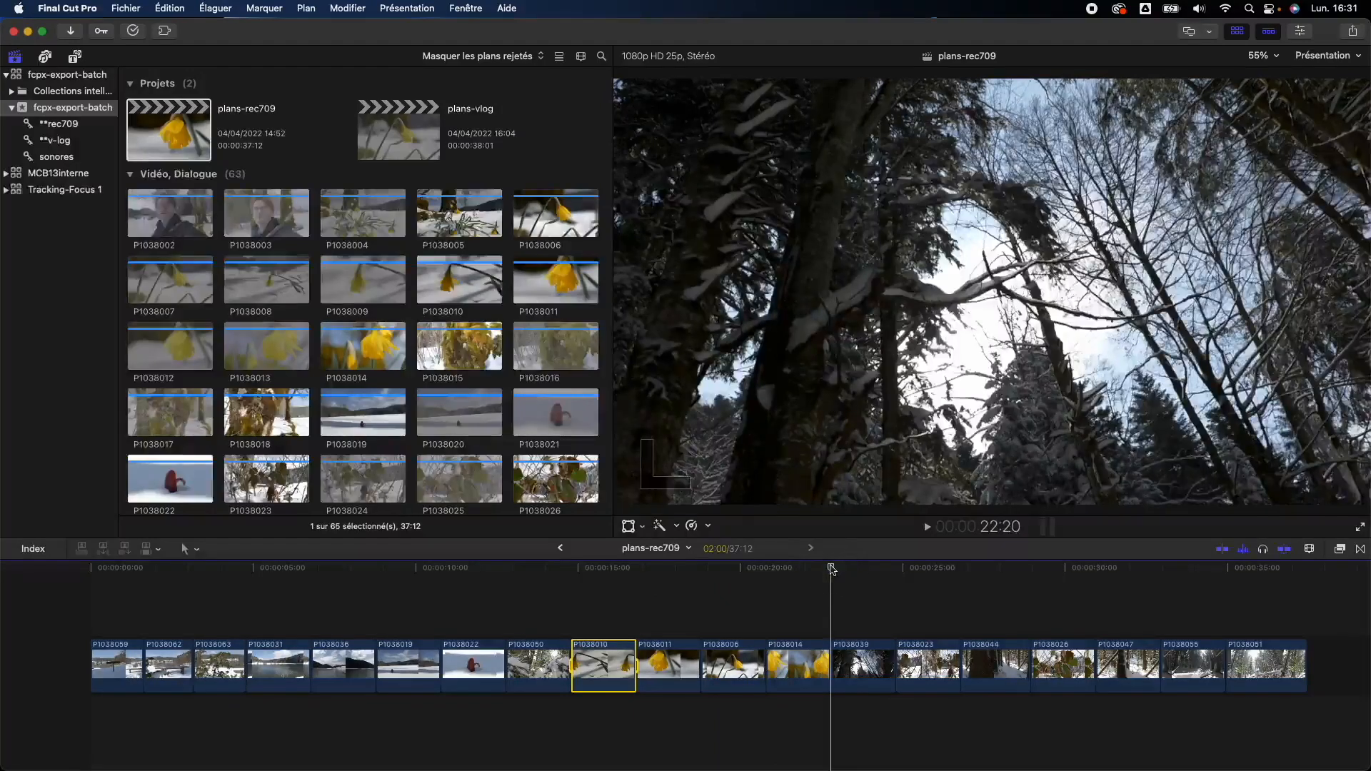
key(o)
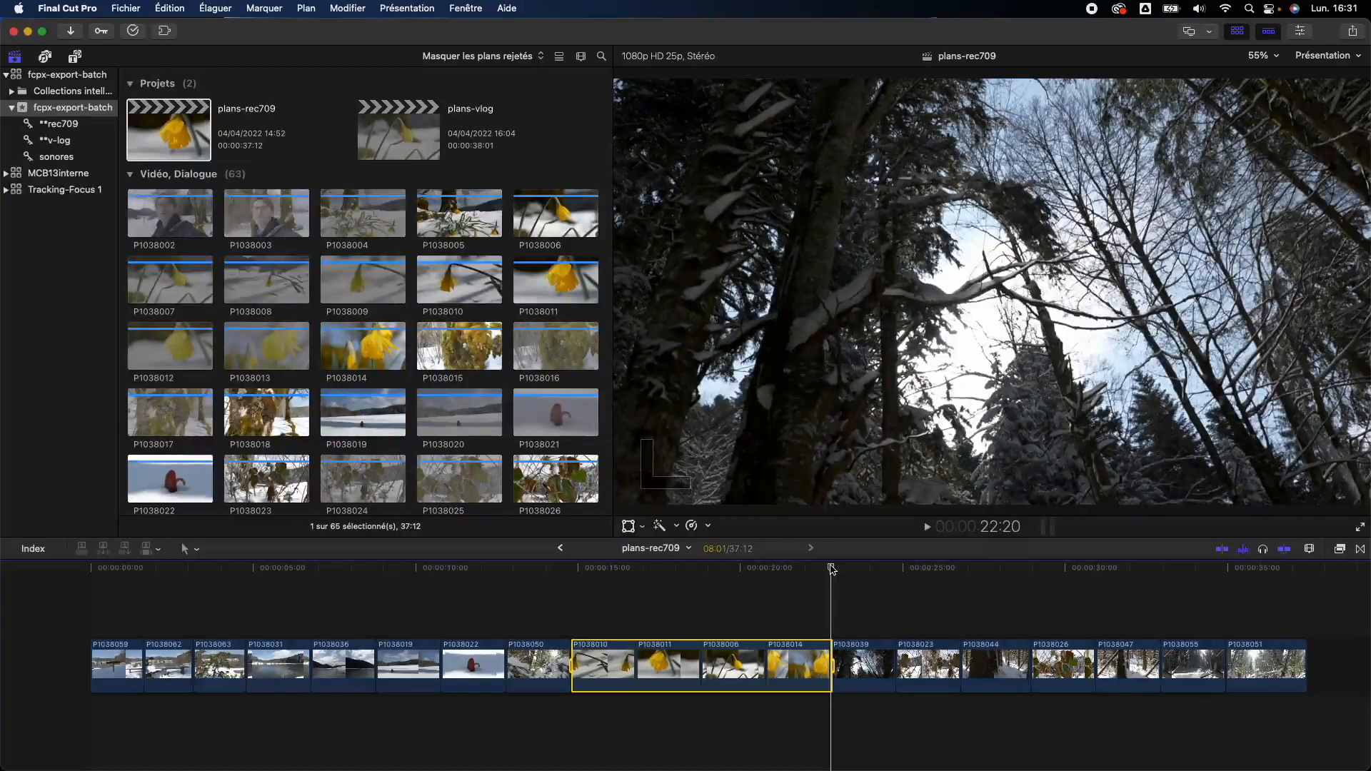
click(855, 607)
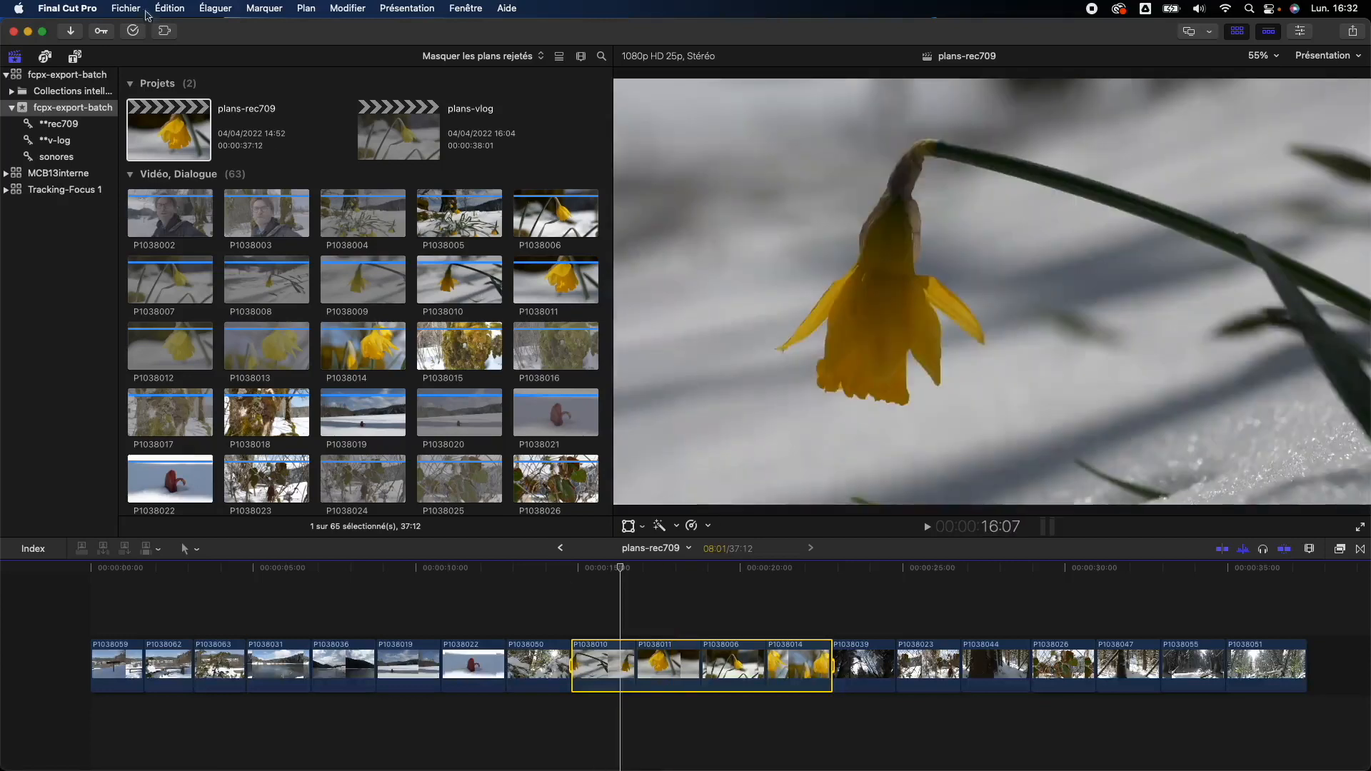
Step: Examine the default video and audio export settings for the marked range, cancel the export and clear the range
click(125, 8)
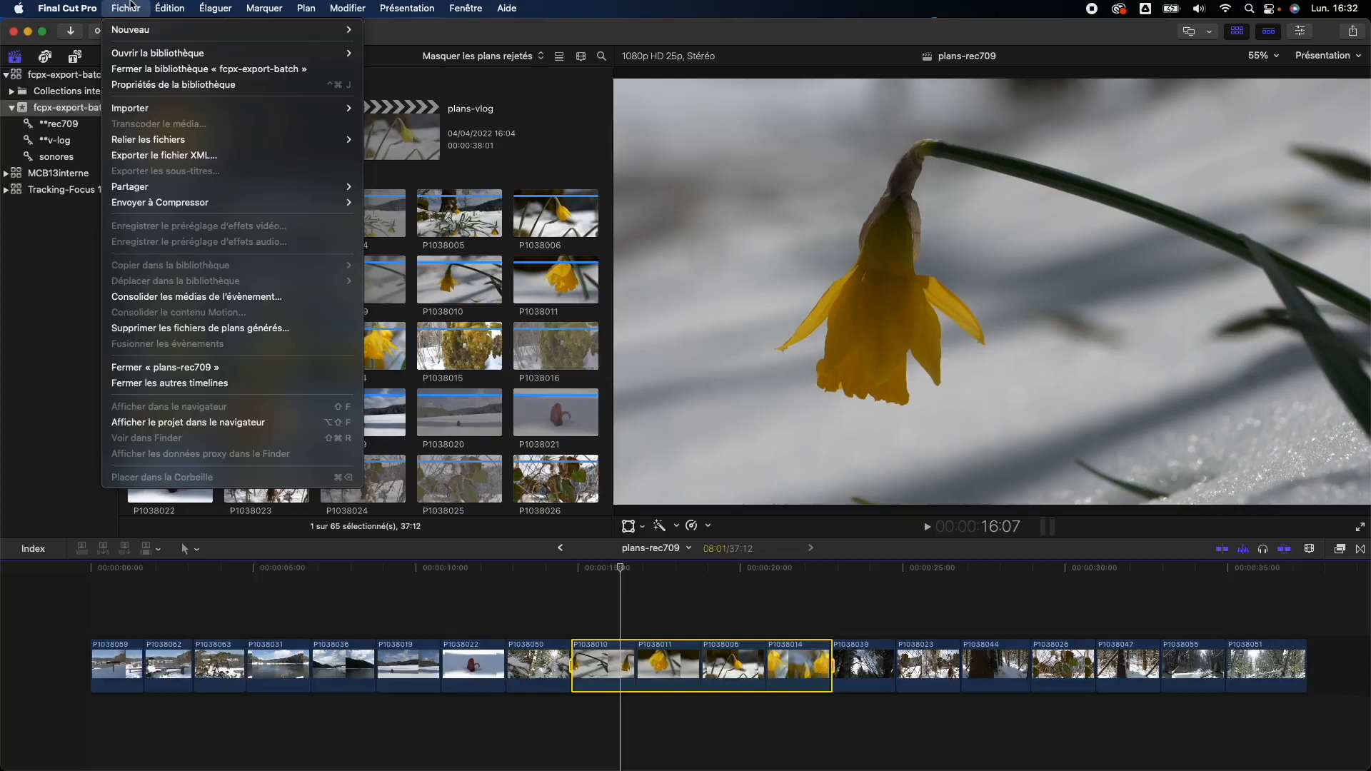
mouse_move(172, 191)
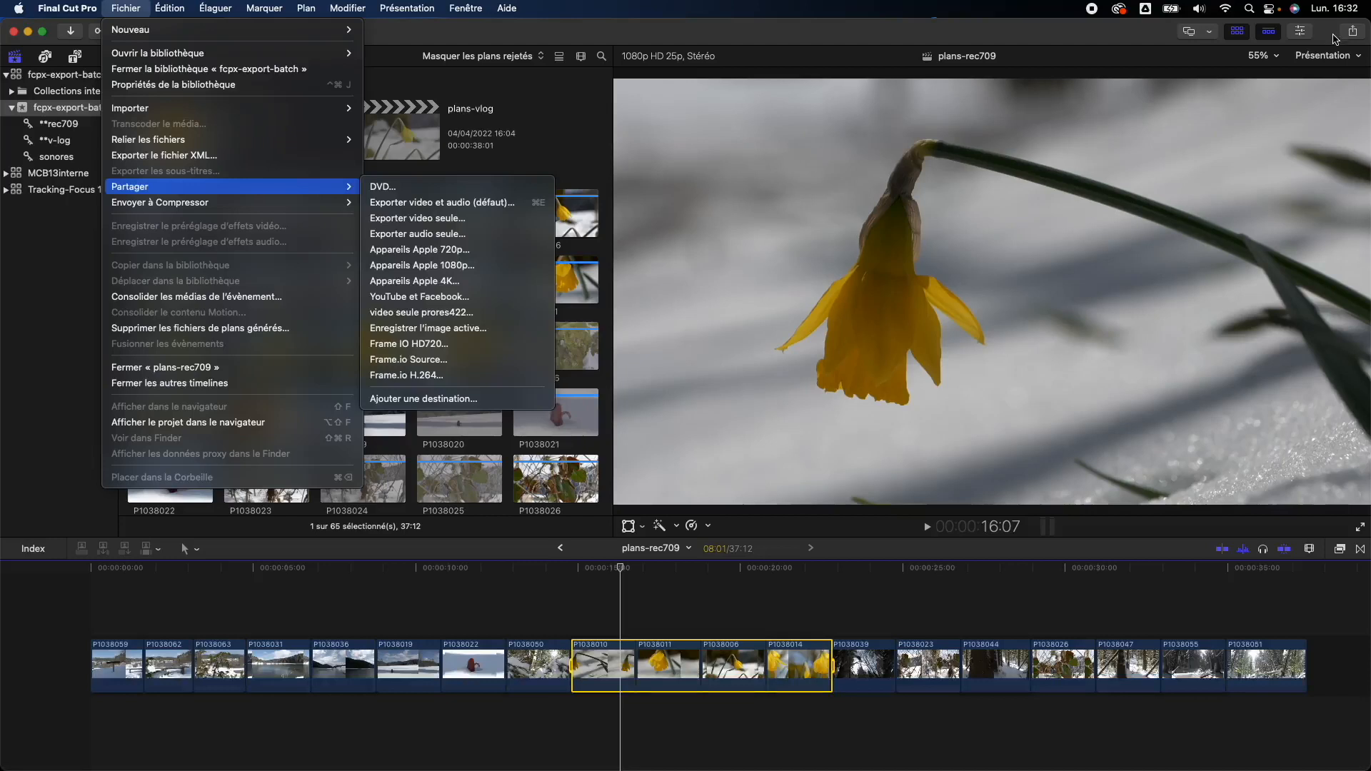
click(636, 661)
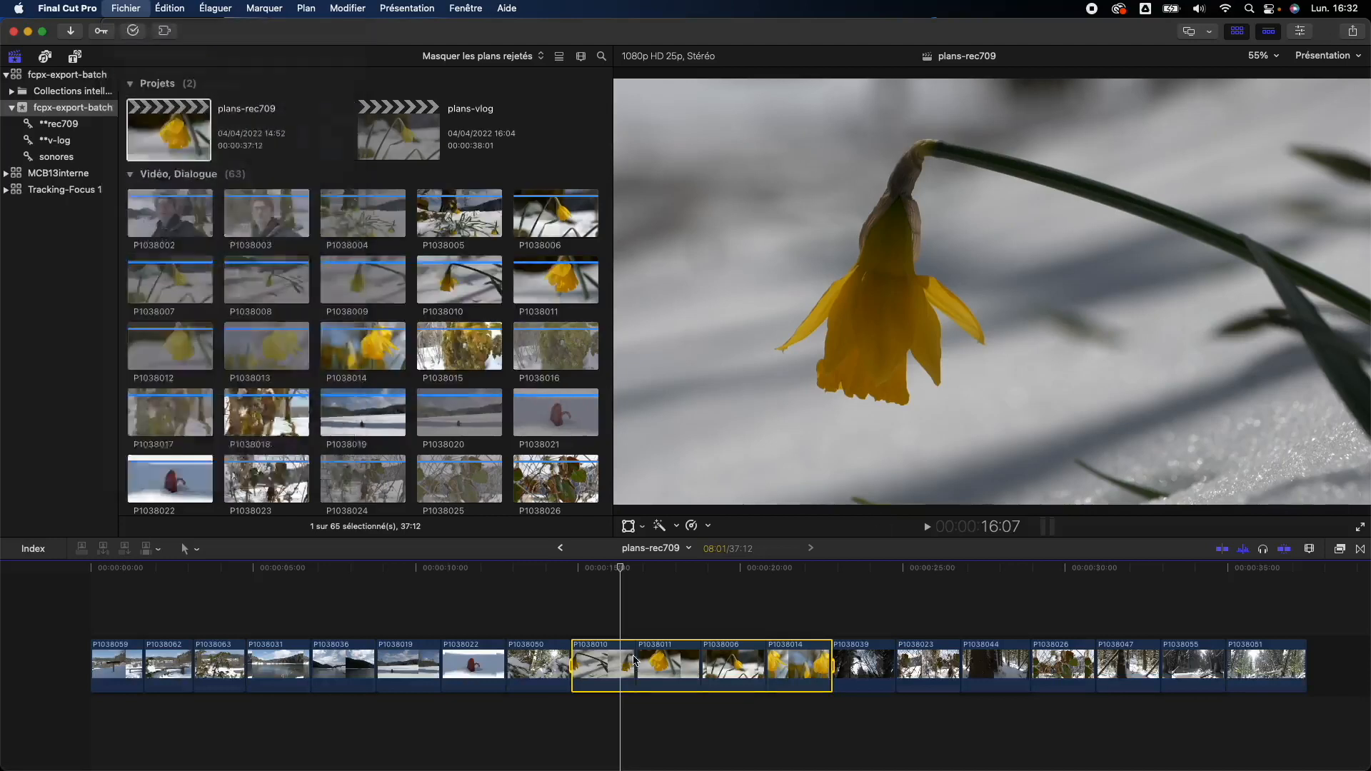
click(675, 664)
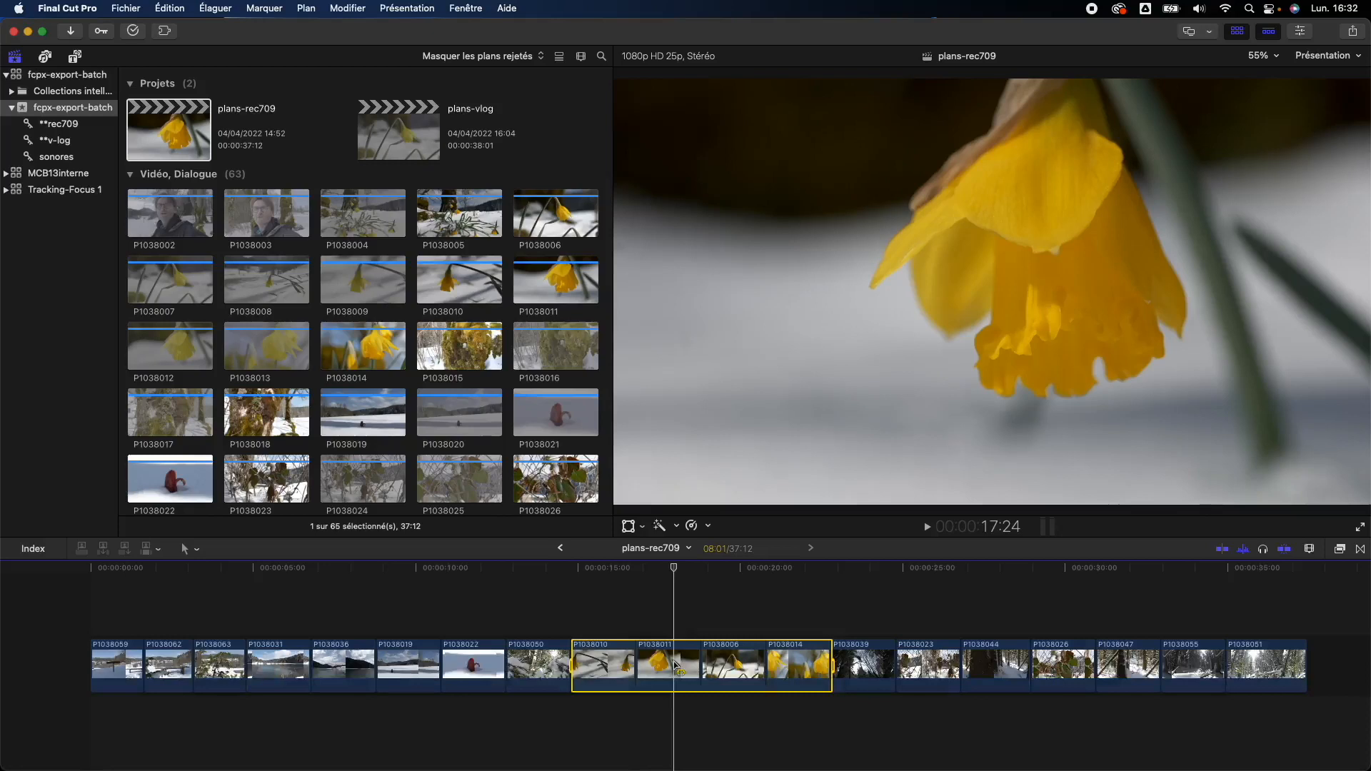
key(super+e)
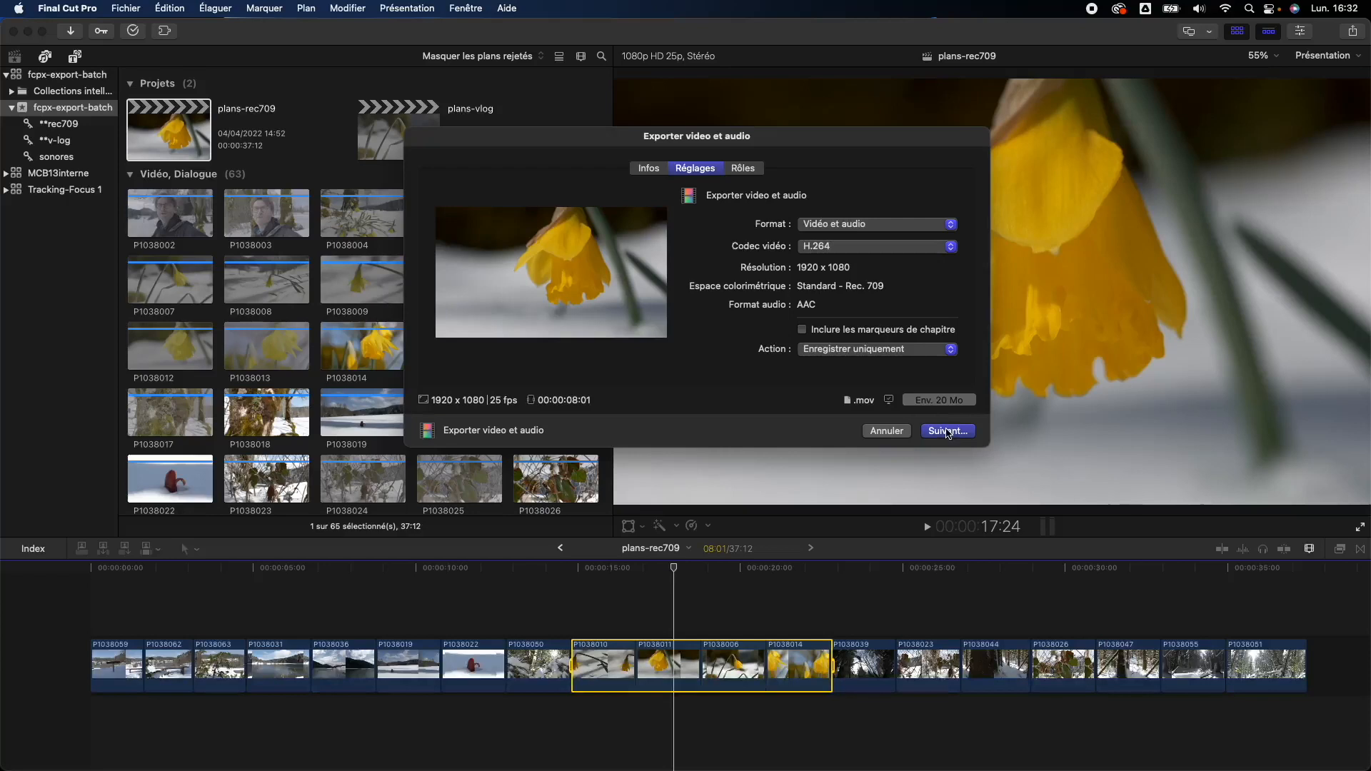
click(887, 431)
click(694, 627)
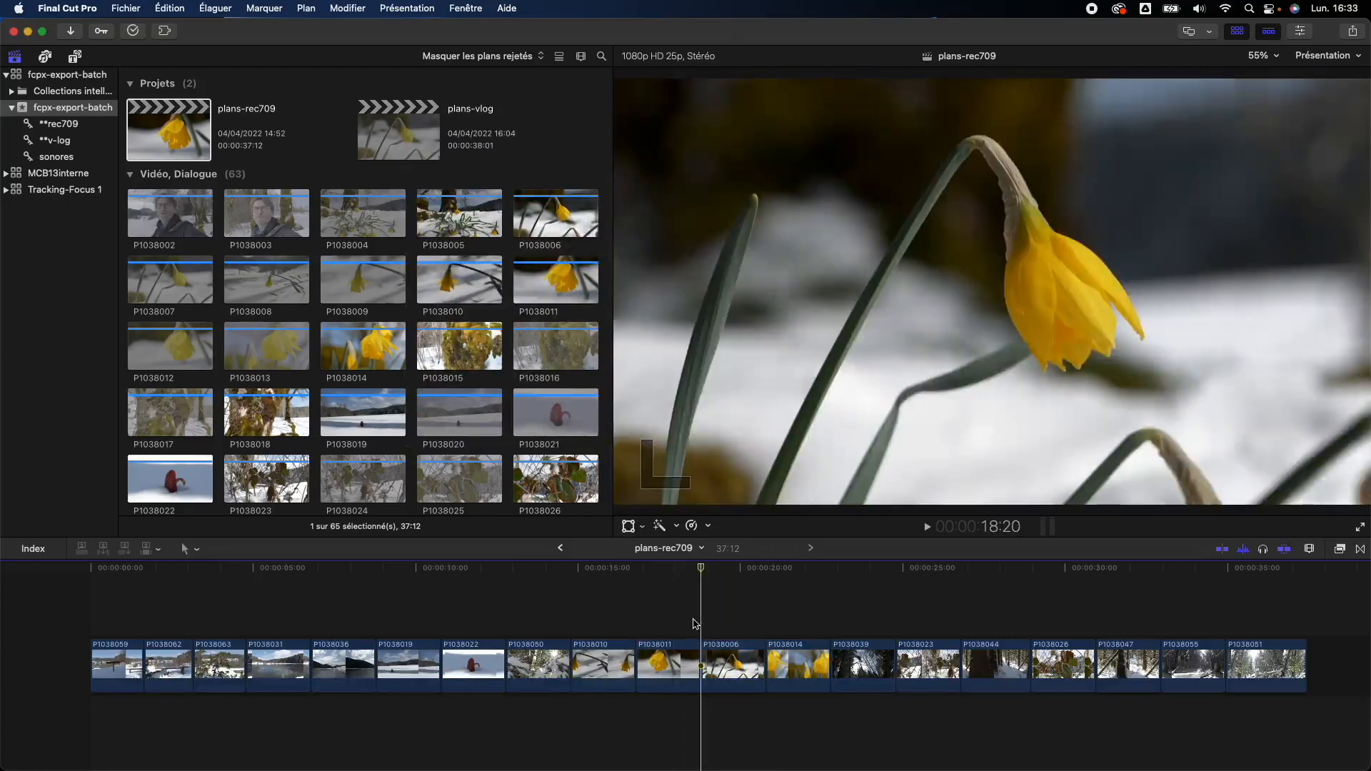